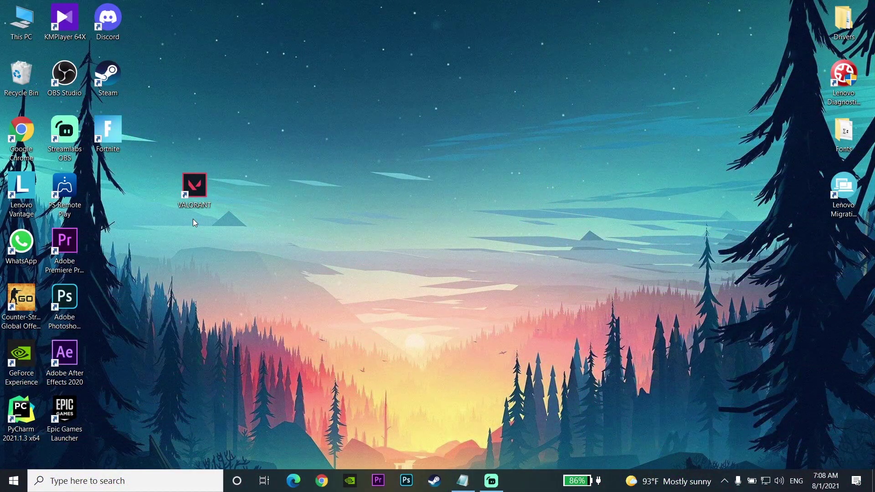
Step: Browse from This PC through Local Disk (C:), Riot Games and VALORANT into the live folder
{"action": "double_click", "coordinate": [20, 35]}
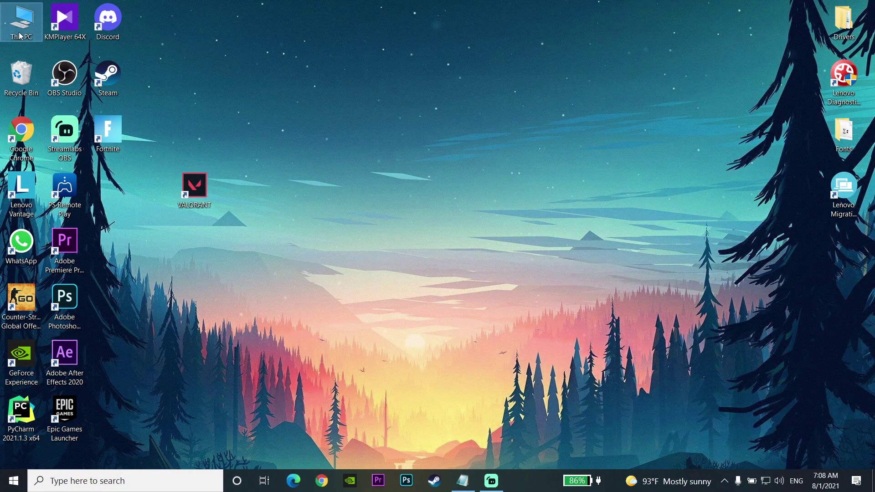
{"action": "scroll", "coordinate": [378, 261], "scroll_direction": "down", "scroll_amount": 2}
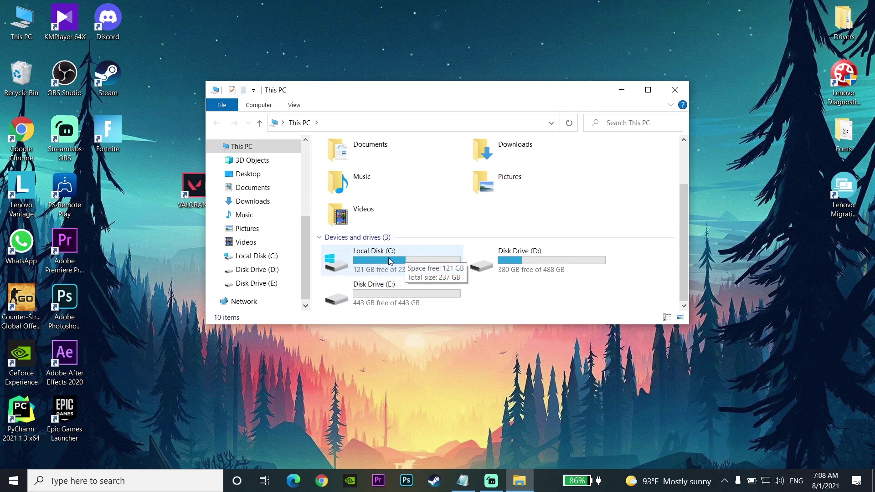
{"action": "double_click", "coordinate": [373, 261]}
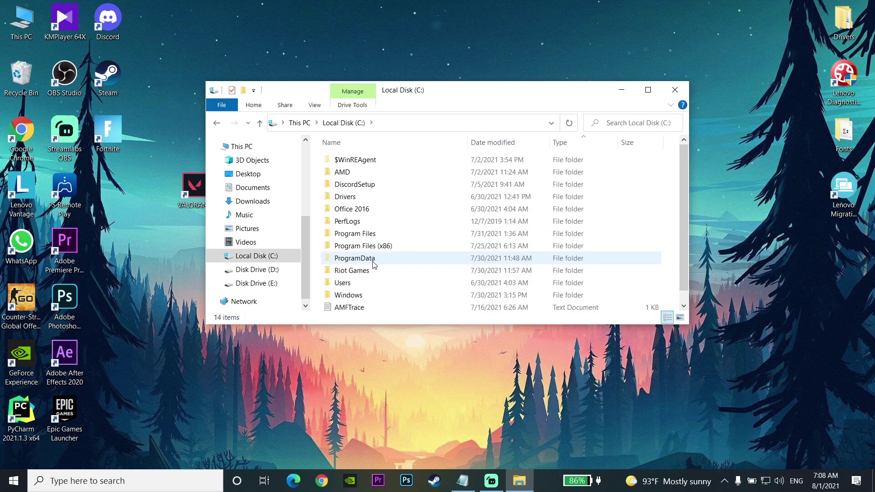
{"action": "scroll", "coordinate": [369, 287], "scroll_direction": "down", "scroll_amount": 1}
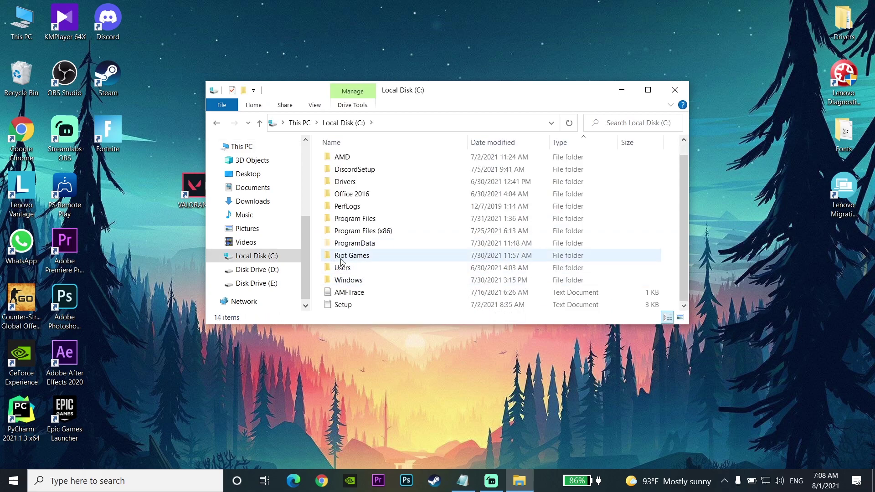
{"action": "double_click", "coordinate": [355, 258]}
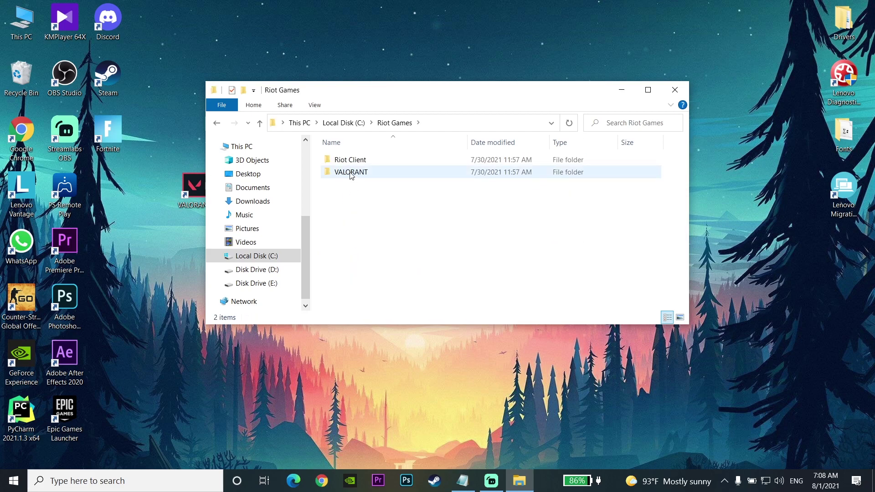
{"action": "double_click", "coordinate": [352, 174]}
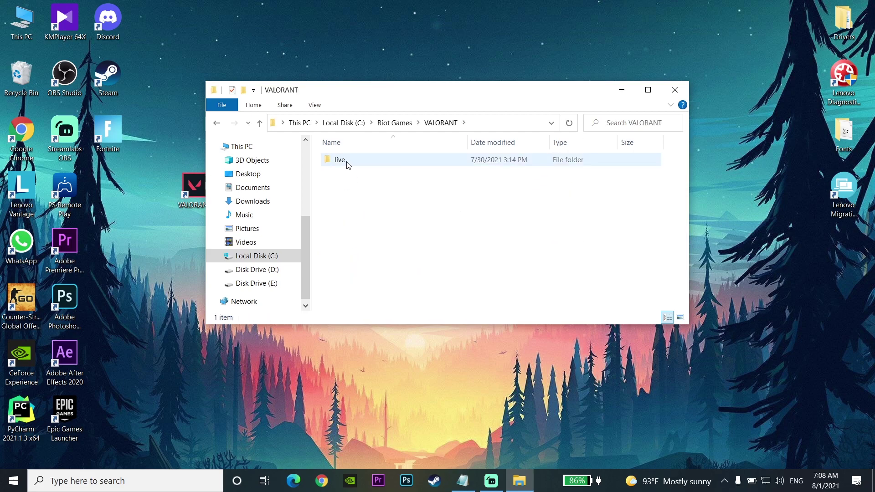
{"action": "double_click", "coordinate": [349, 162]}
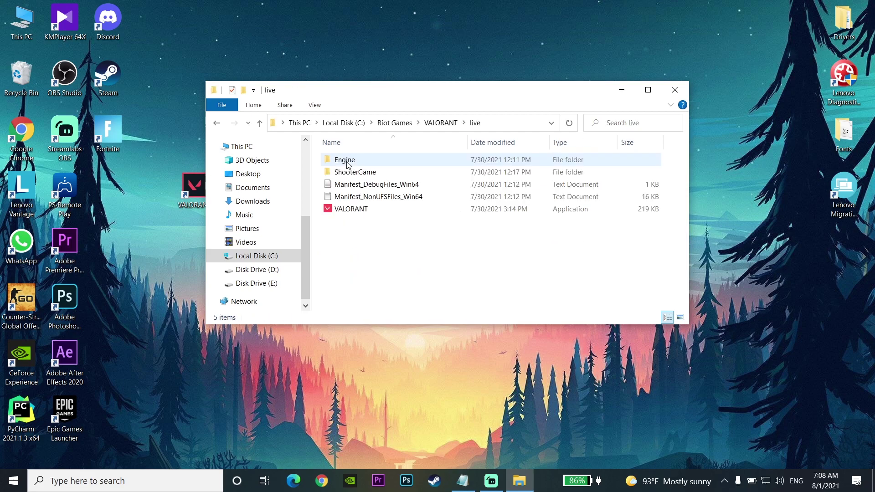
Step: In VALORANT's Compatibility properties, disable fullscreen optimizations, enable run as administrator, and apply
{"action": "right_click", "coordinate": [351, 210]}
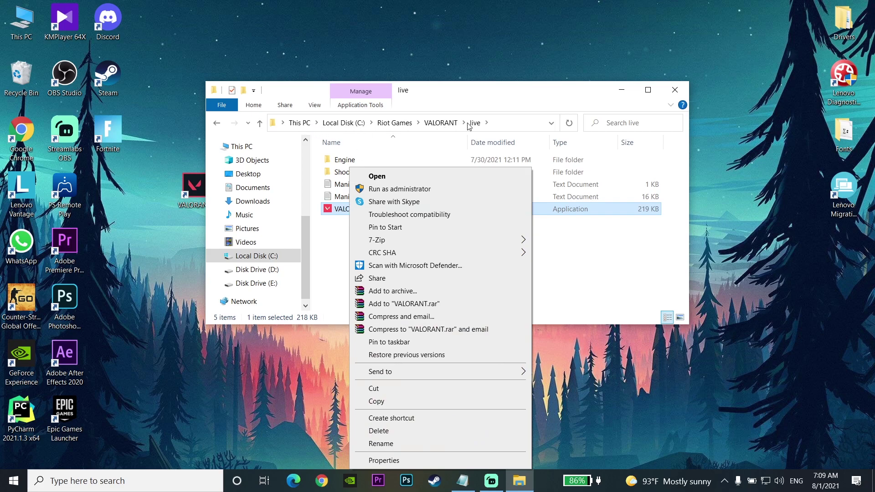
{"action": "left_click", "coordinate": [375, 460]}
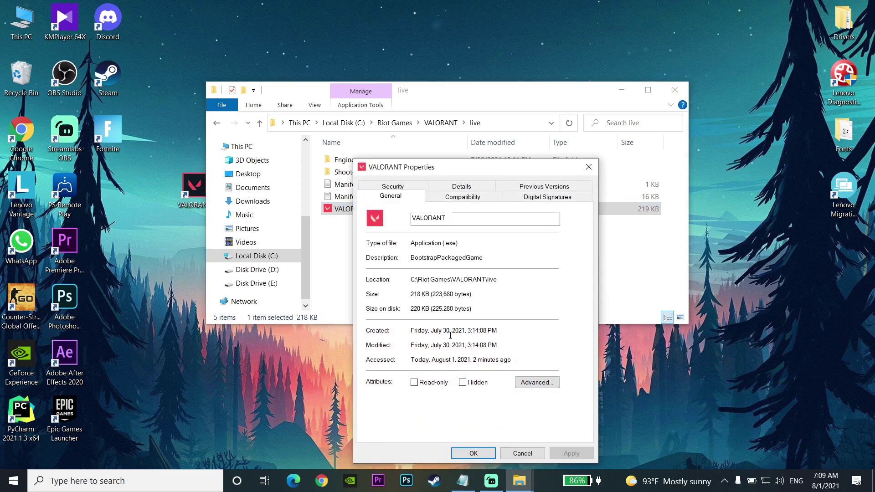
{"action": "left_click", "coordinate": [481, 201]}
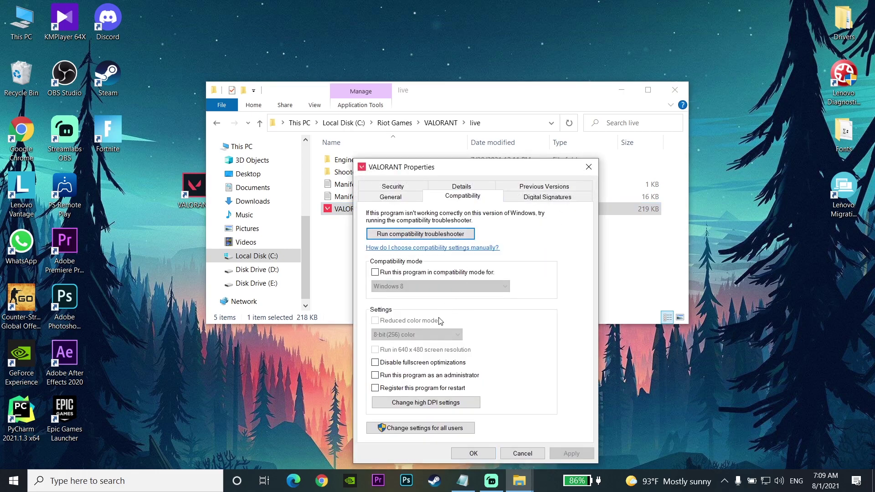
{"action": "left_click", "coordinate": [376, 363]}
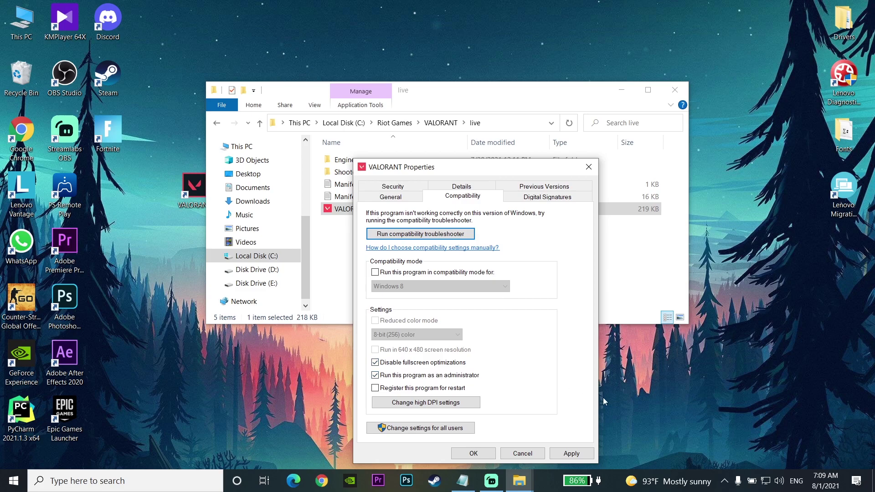
{"action": "left_click", "coordinate": [570, 454]}
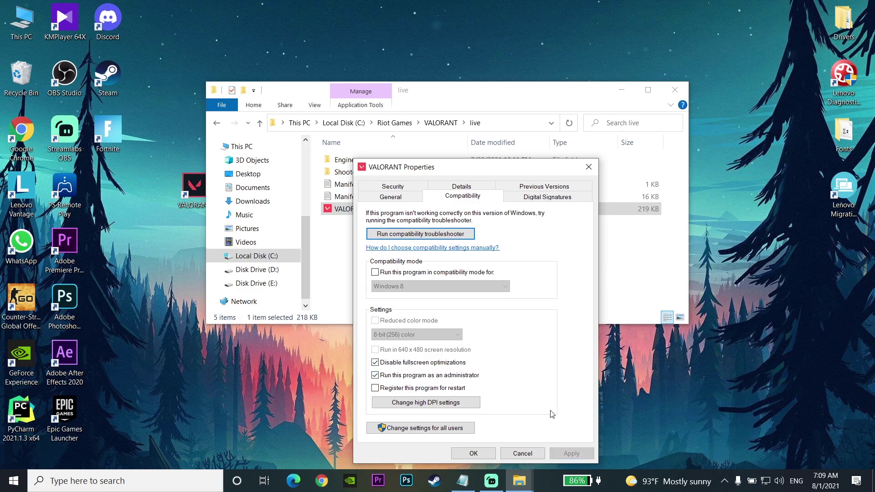
{"action": "left_click", "coordinate": [472, 455]}
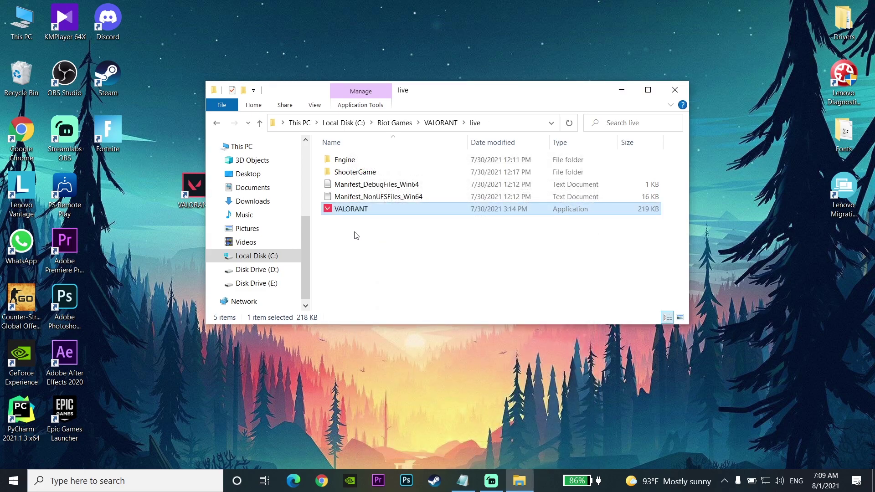
Step: Close the live folder's File Explorer window to return to the desktop
{"action": "mouse_move", "coordinate": [355, 210]}
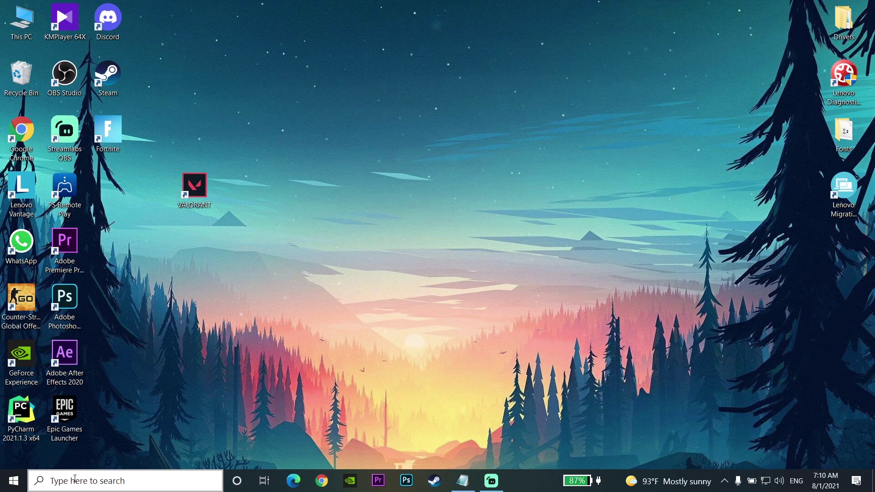
Step: Search 'en', open Edit the system environment variables, and open the Environment Variables window
{"action": "left_click", "coordinate": [76, 481]}
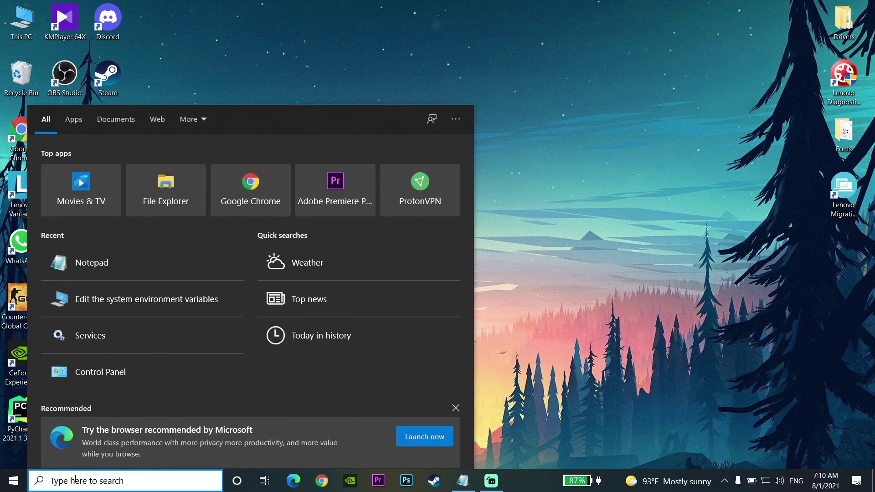
{"action": "type", "text": "en"}
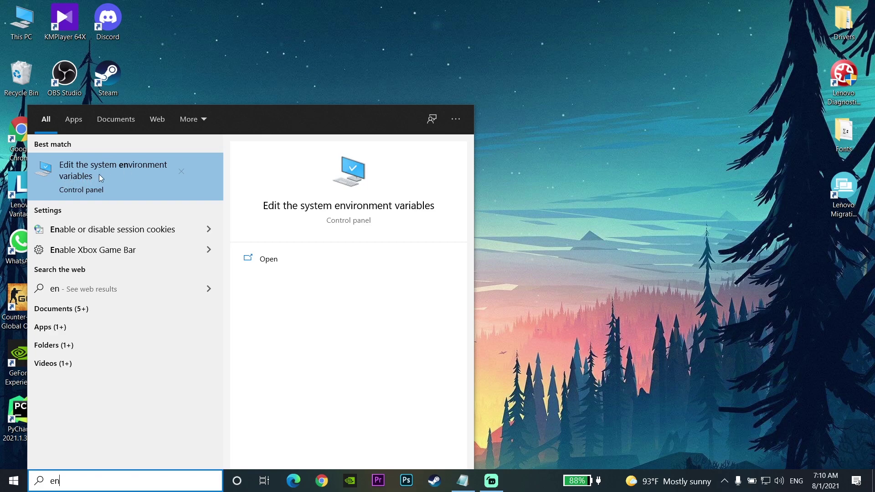
{"action": "left_click", "coordinate": [106, 171]}
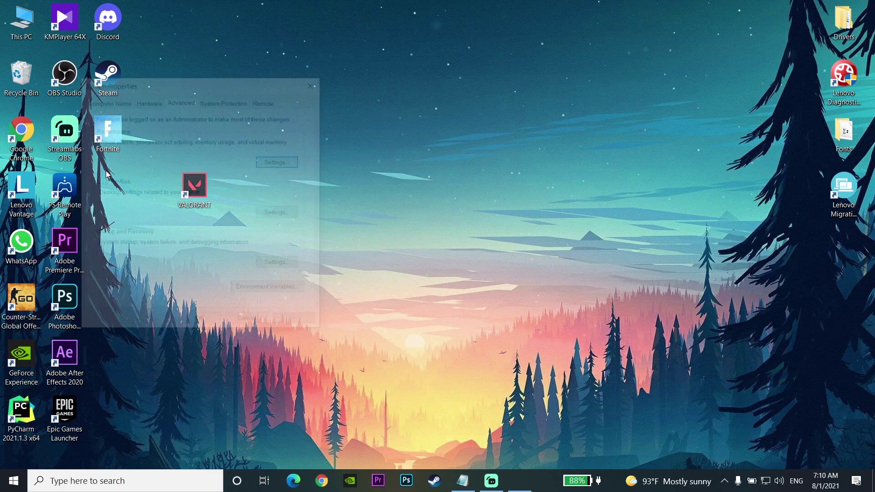
{"action": "left_click_drag", "start_coordinate": [205, 81], "coordinate": [345, 68]}
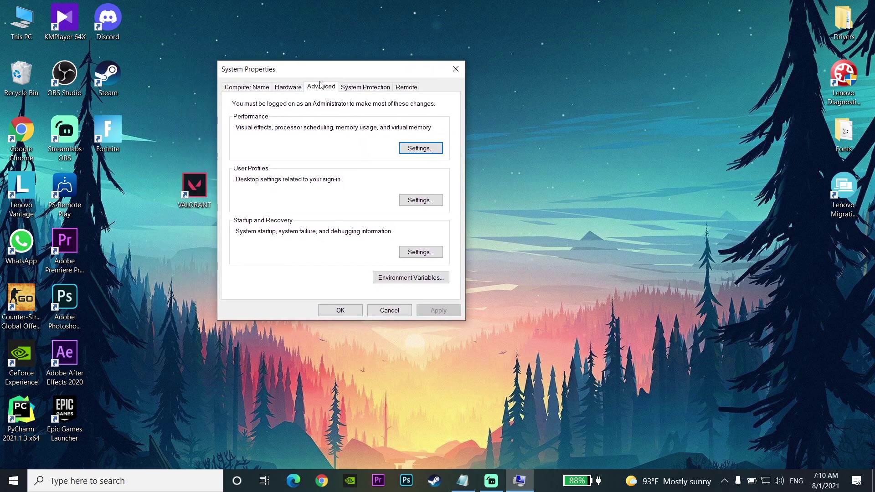
{"action": "left_click", "coordinate": [409, 278]}
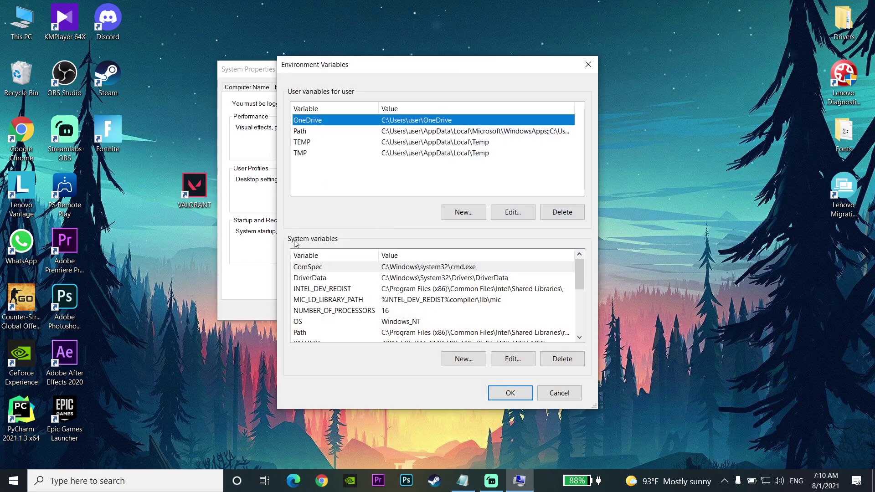
Step: Start a new system variable and paste OPENSSL_ia32cap from the notes as its name
{"action": "left_click", "coordinate": [464, 361]}
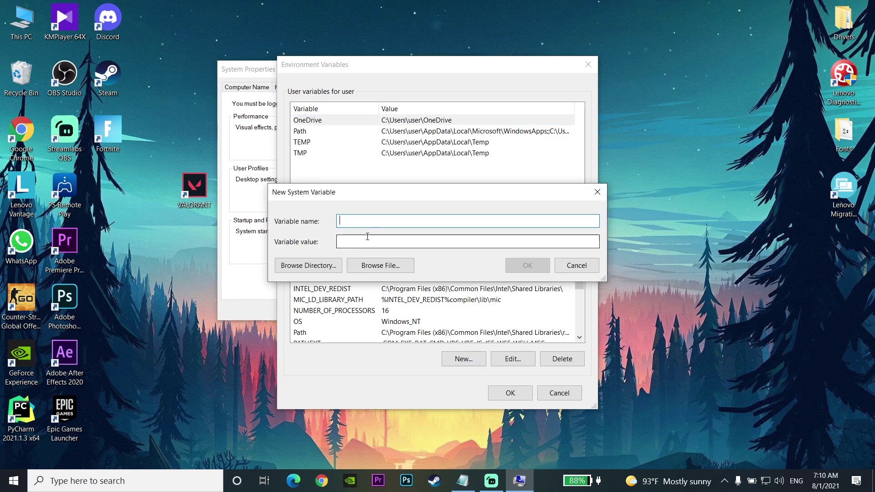
{"action": "left_click", "coordinate": [463, 480]}
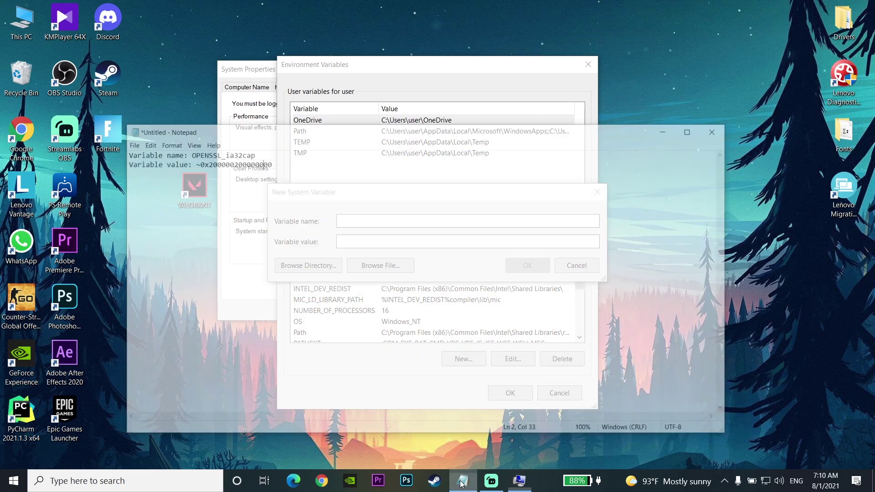
{"action": "left_click_drag", "start_coordinate": [164, 122], "coordinate": [246, 120]}
{"action": "right_click", "coordinate": [223, 126]}
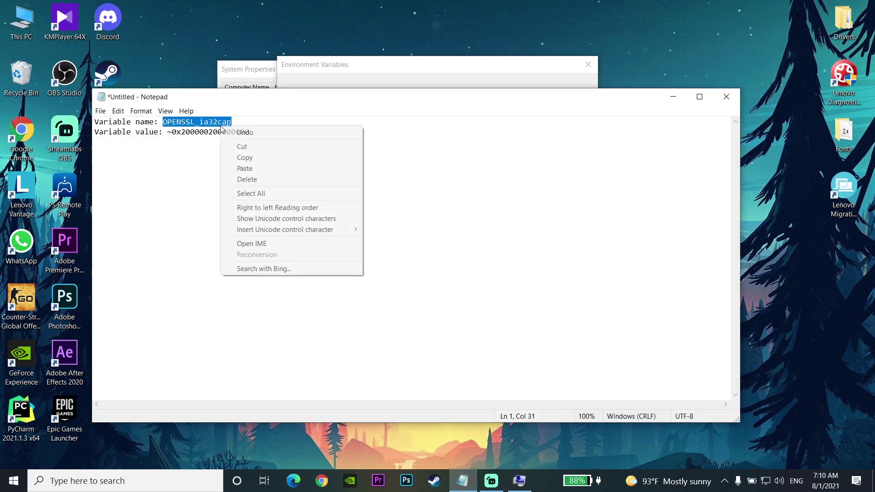
{"action": "left_click", "coordinate": [249, 157]}
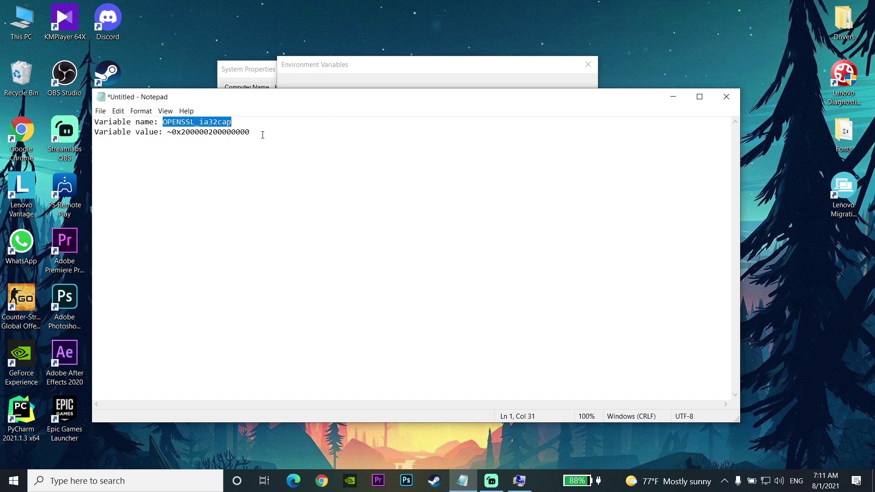
{"action": "left_click", "coordinate": [674, 97]}
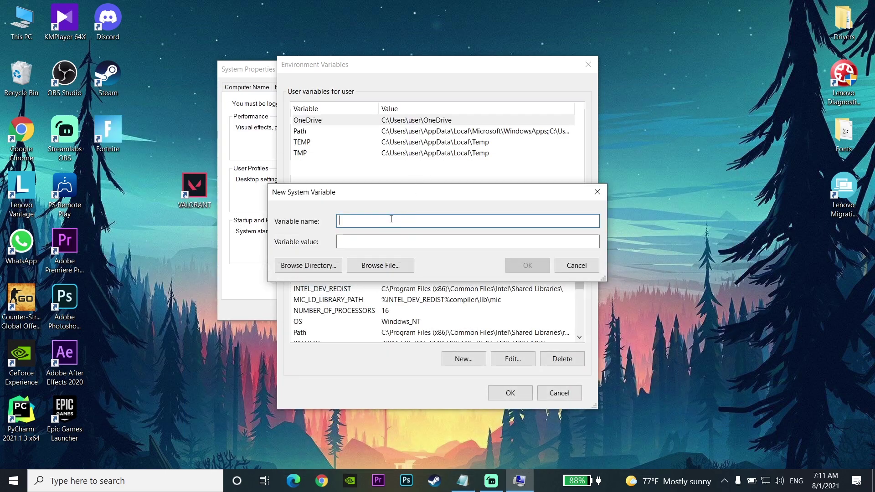
{"action": "right_click", "coordinate": [376, 224]}
{"action": "left_click", "coordinate": [401, 267]}
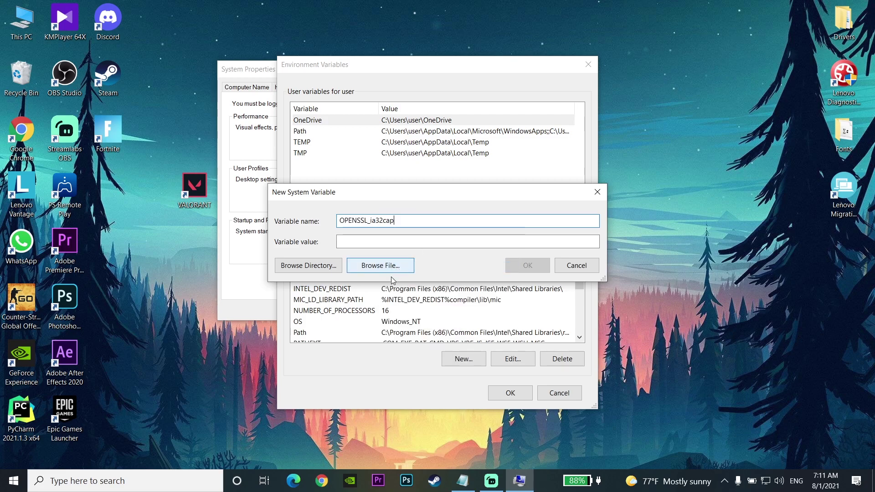
{"action": "left_click", "coordinate": [463, 481]}
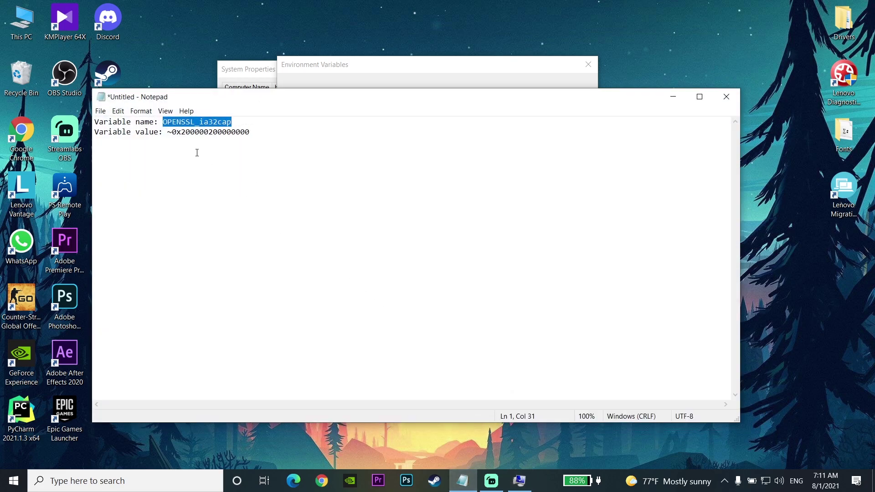
{"action": "left_click_drag", "start_coordinate": [164, 132], "coordinate": [251, 132]}
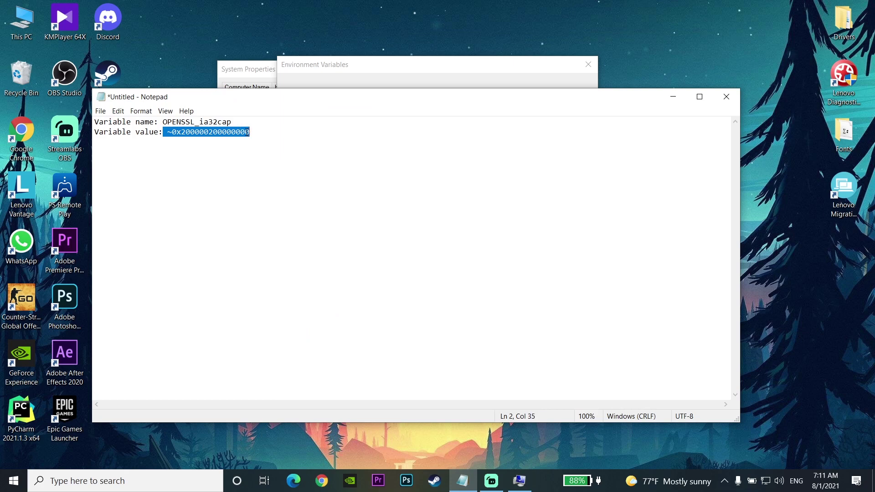
{"action": "right_click", "coordinate": [247, 132]}
{"action": "left_click", "coordinate": [267, 164]}
{"action": "left_click", "coordinate": [673, 97]}
{"action": "left_click", "coordinate": [409, 241]}
{"action": "right_click", "coordinate": [409, 241]}
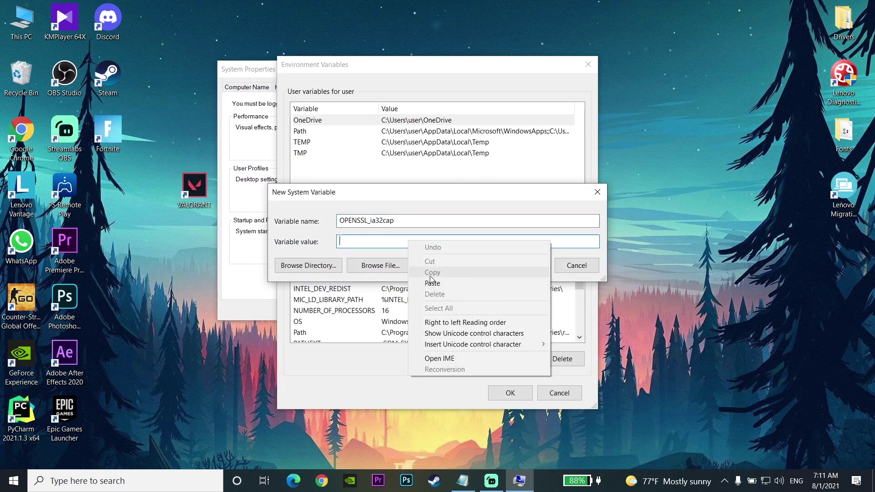
{"action": "left_click", "coordinate": [437, 283]}
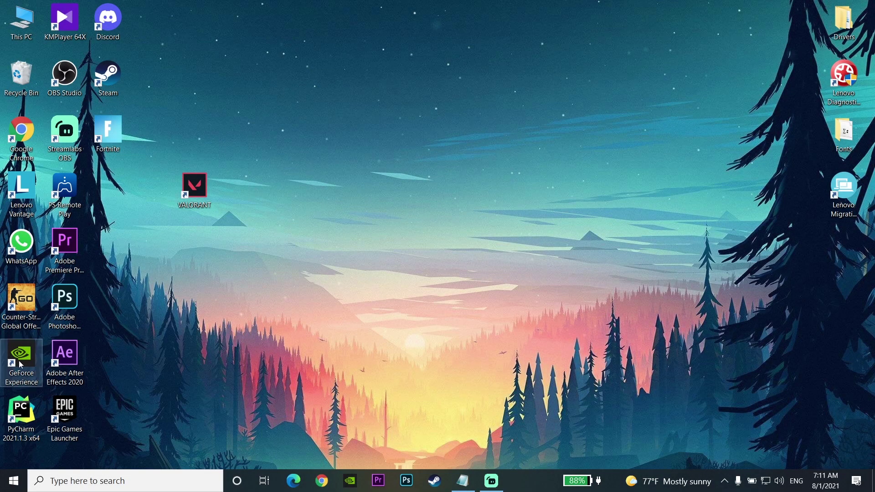
Step: Move the VALORANT shortcut into the left icon group, keeping GeForce Experience in its column
{"action": "left_click_drag", "start_coordinate": [20, 365], "coordinate": [176, 326]}
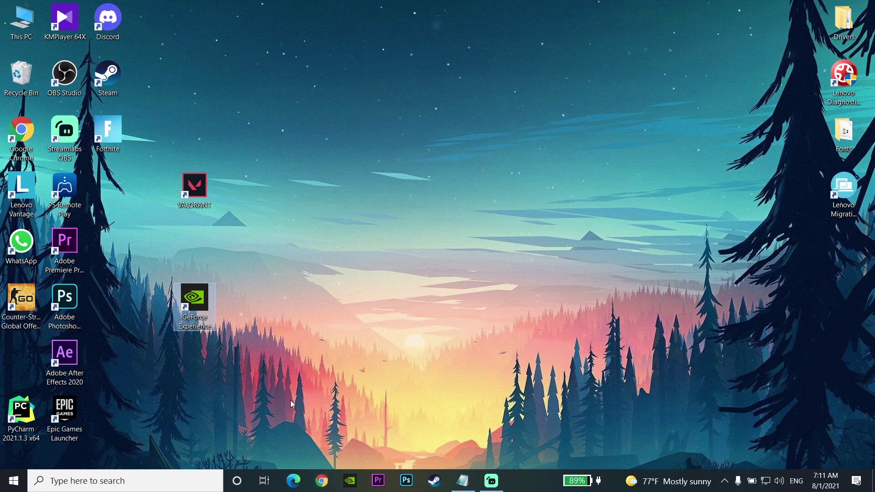
{"action": "left_click_drag", "start_coordinate": [205, 321], "coordinate": [34, 361]}
{"action": "left_click", "coordinate": [151, 311]}
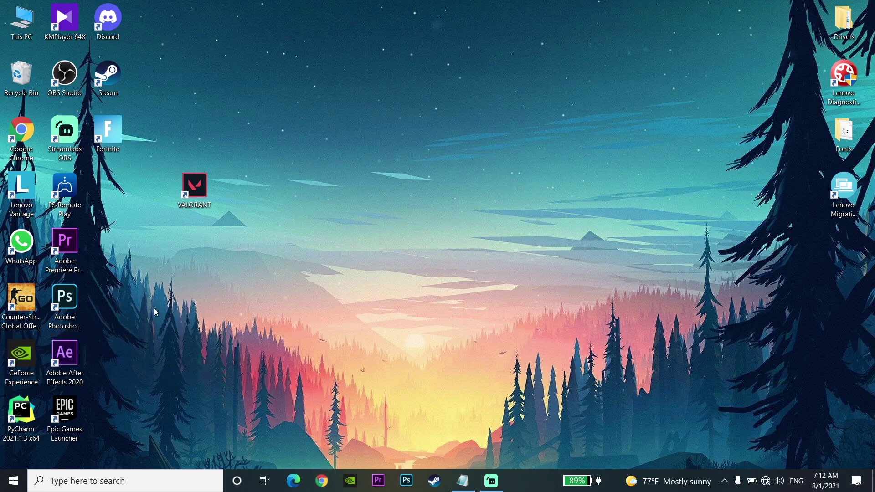
{"action": "left_click_drag", "start_coordinate": [202, 201], "coordinate": [114, 196]}
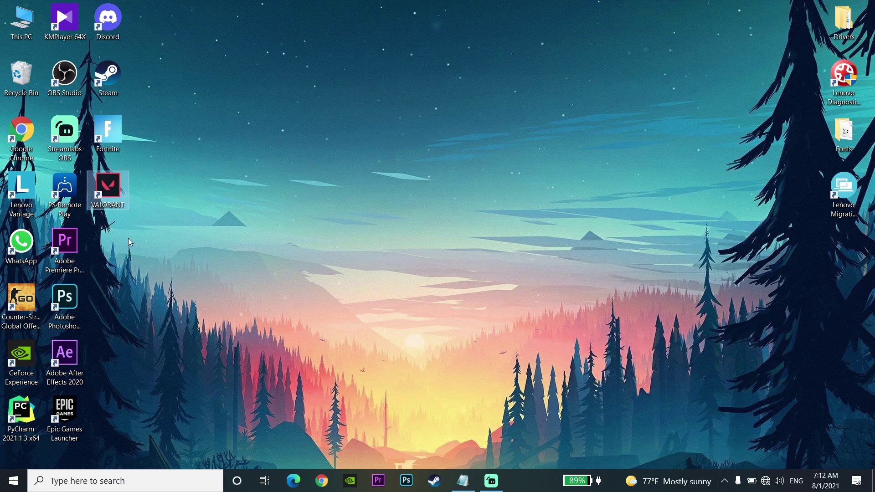